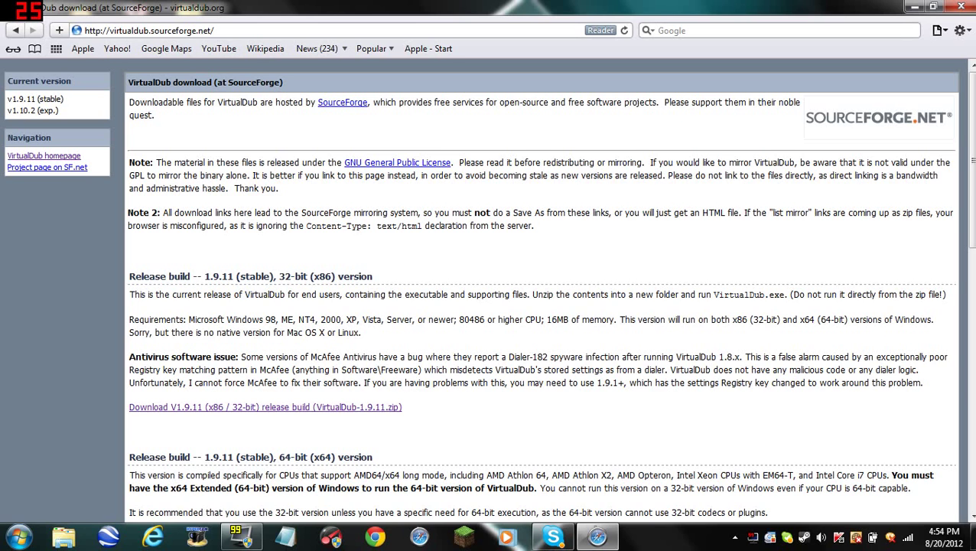
Download the VirtualDub V1.9.11 x86 (32-bit) release build zip.
left_click_drag(128, 276, 372, 276)
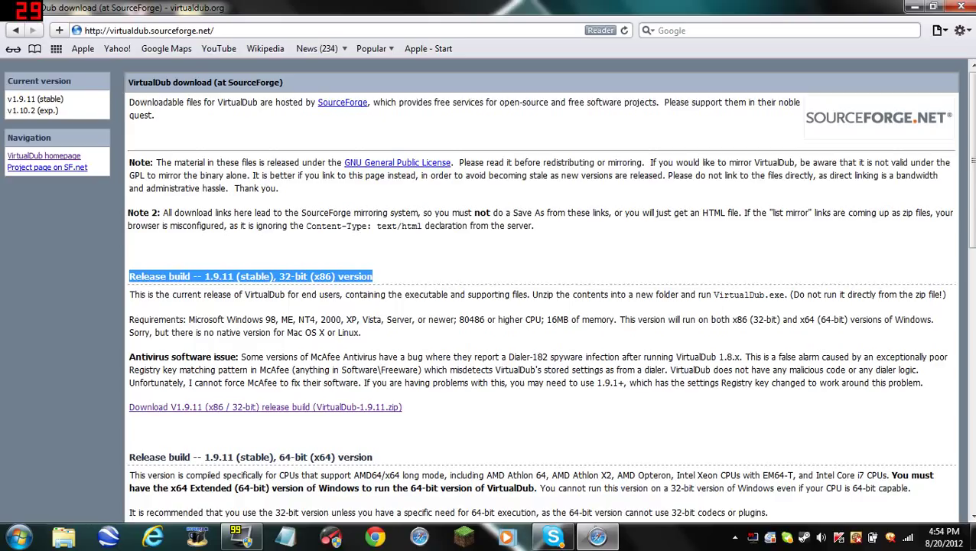
left_click(265, 407)
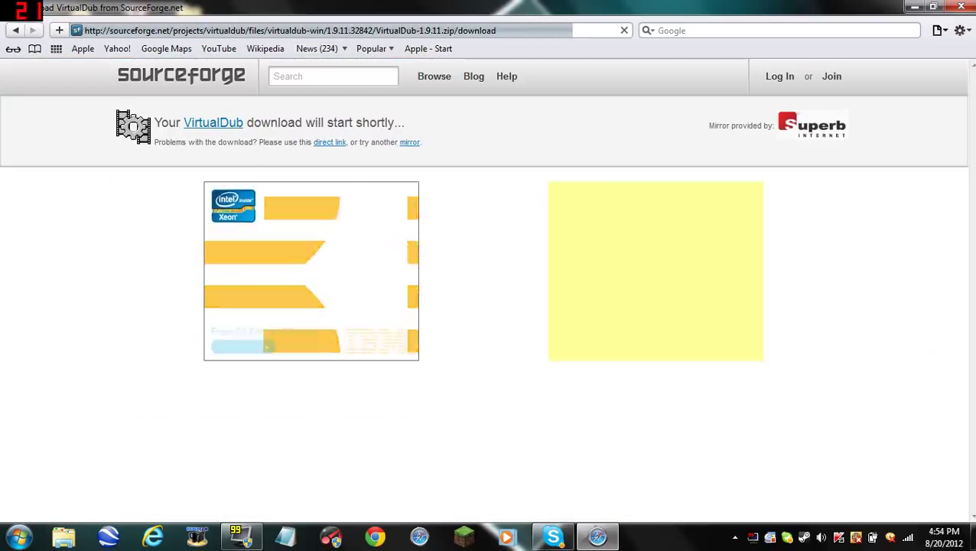
key("ctrl+l")
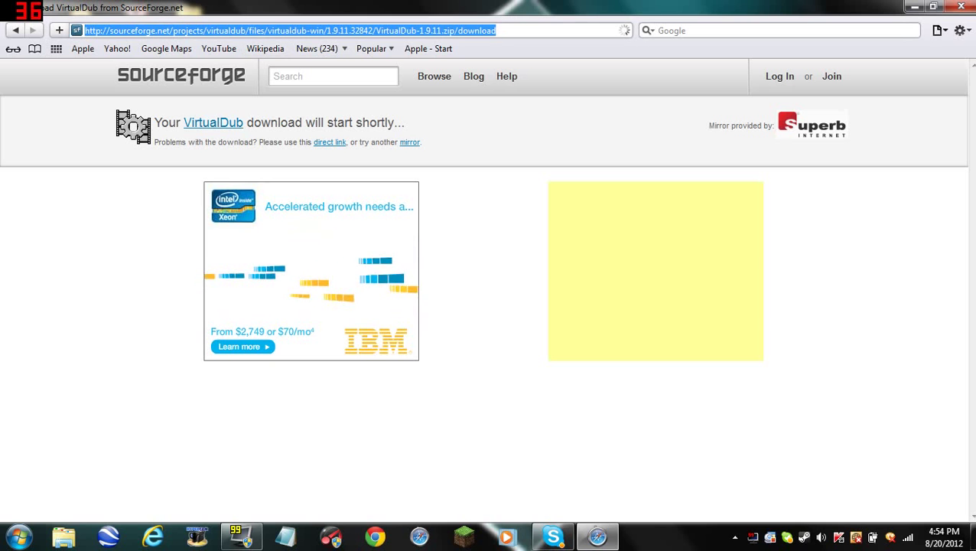
type("www.g")
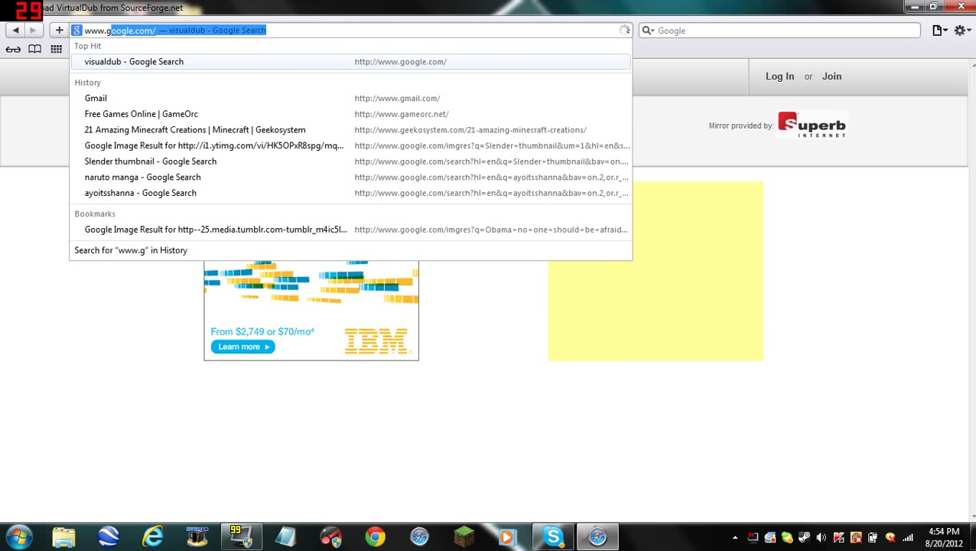
key("Return")
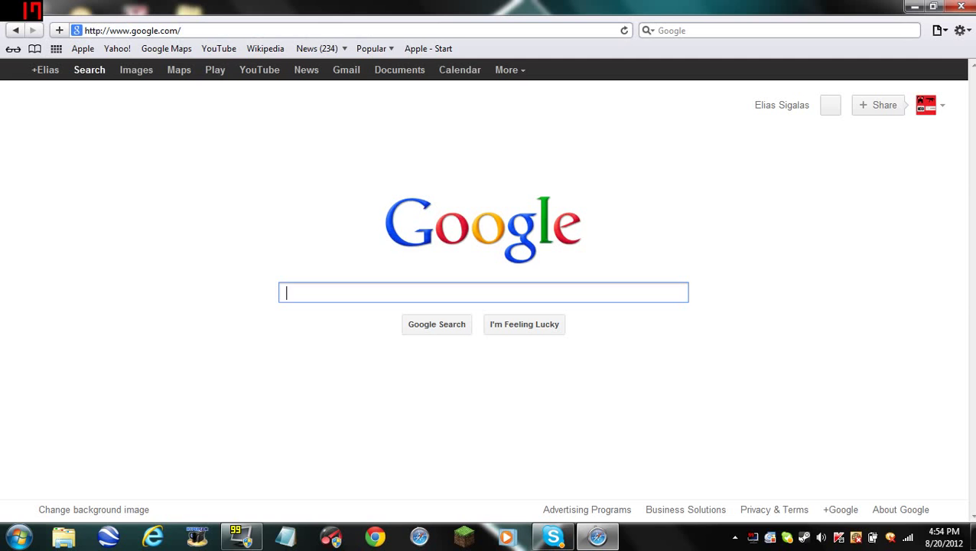
type("Xvid")
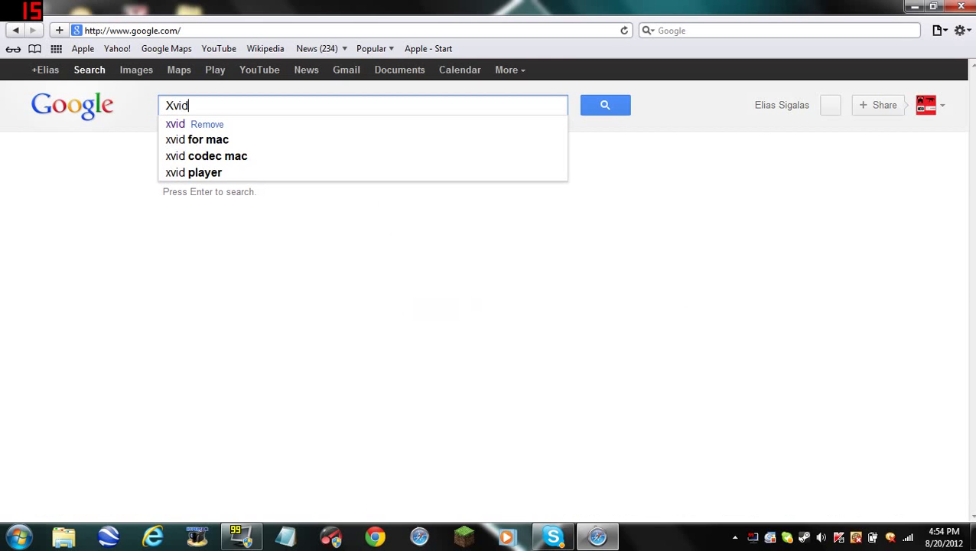
key("Return")
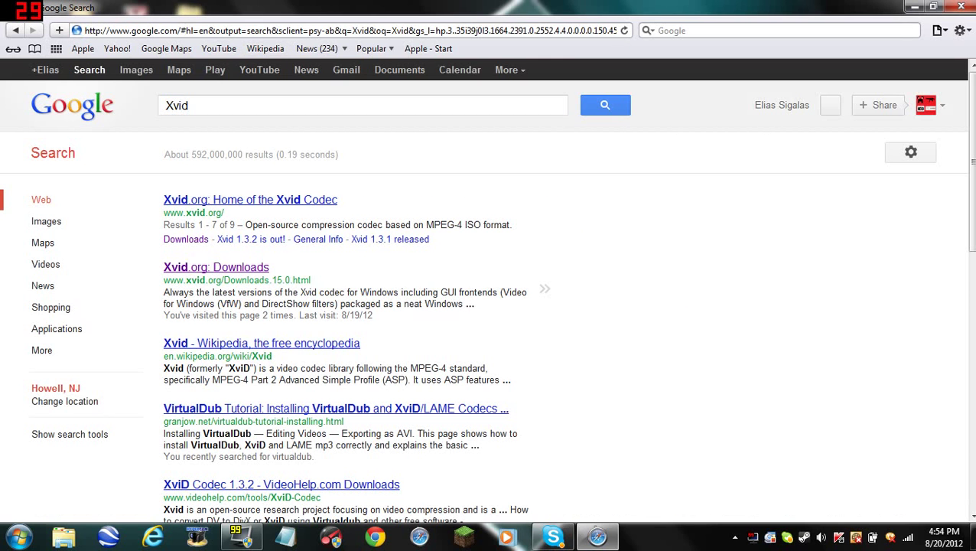
Open the Xvid.org home page from the Google search results.
left_click(216, 267)
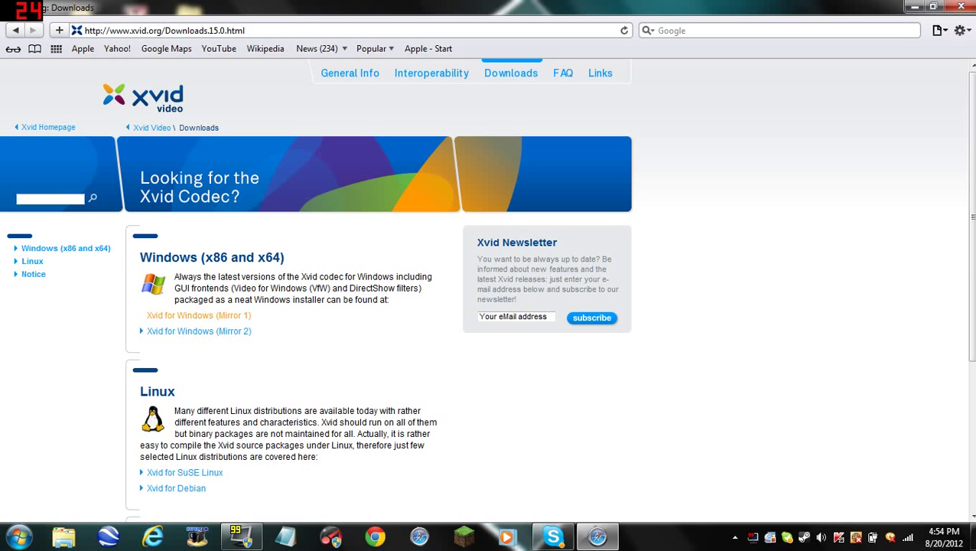
left_click(16, 30)
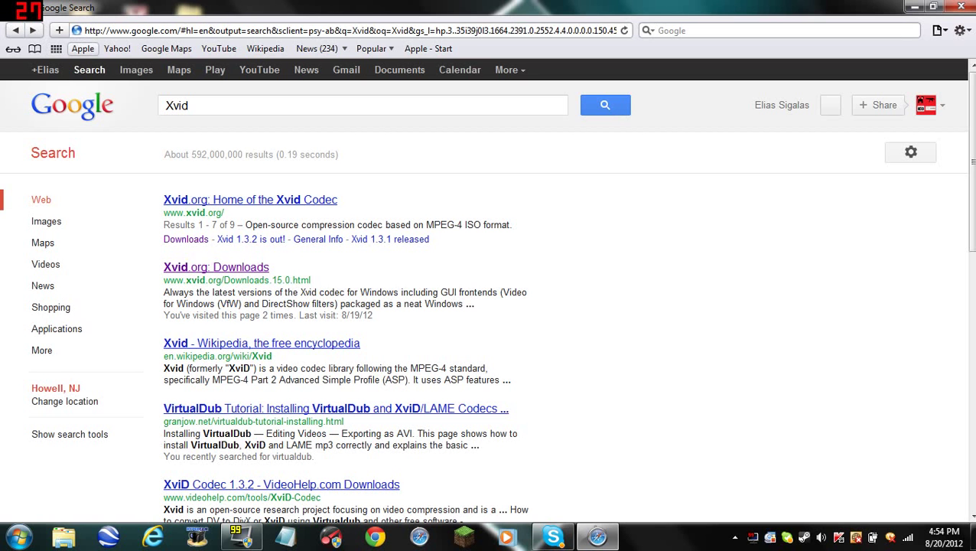
left_click(250, 200)
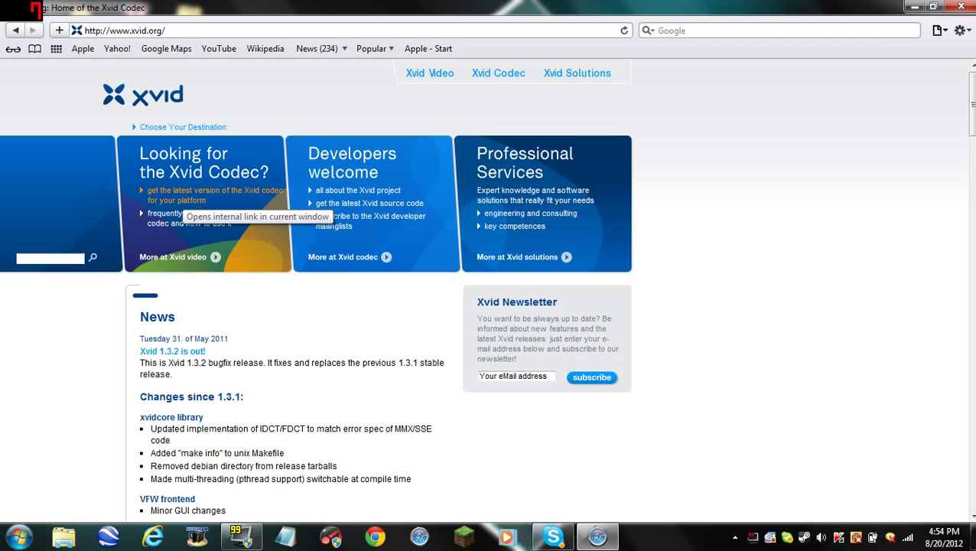
On Xvid.org Downloads, get Xvid for Windows from Mirror 1 and maximize the window.
left_click(195, 196)
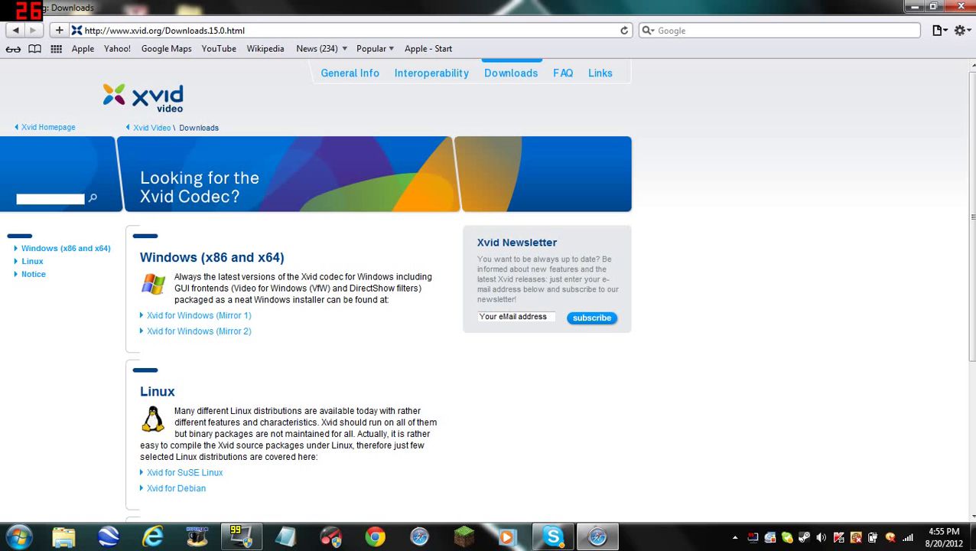
scroll(488, 290, "down", 3)
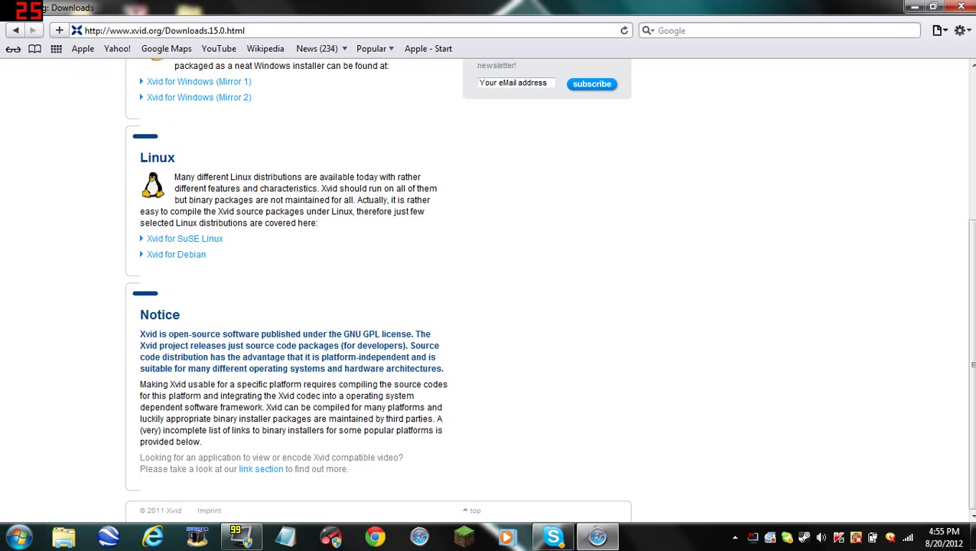
scroll(488, 290, "up", 3)
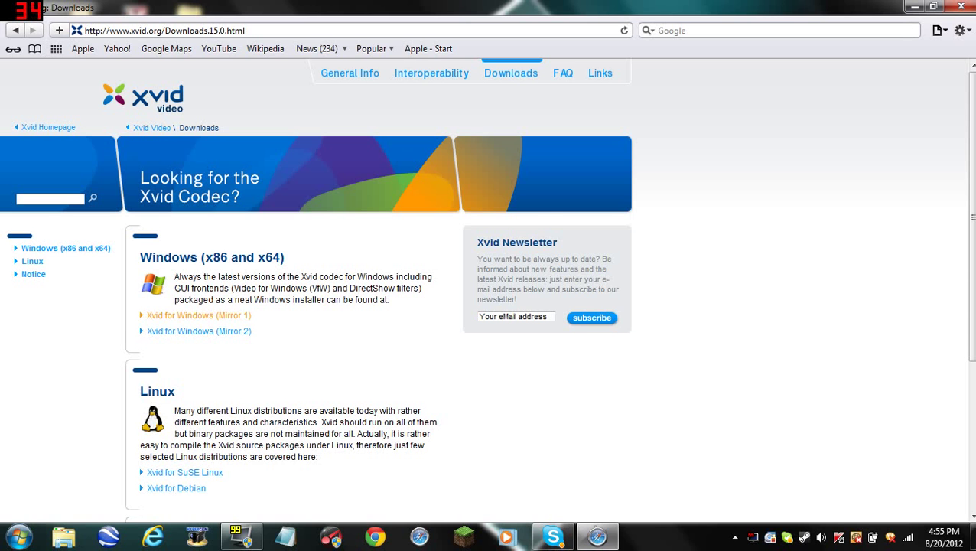
left_click(214, 315)
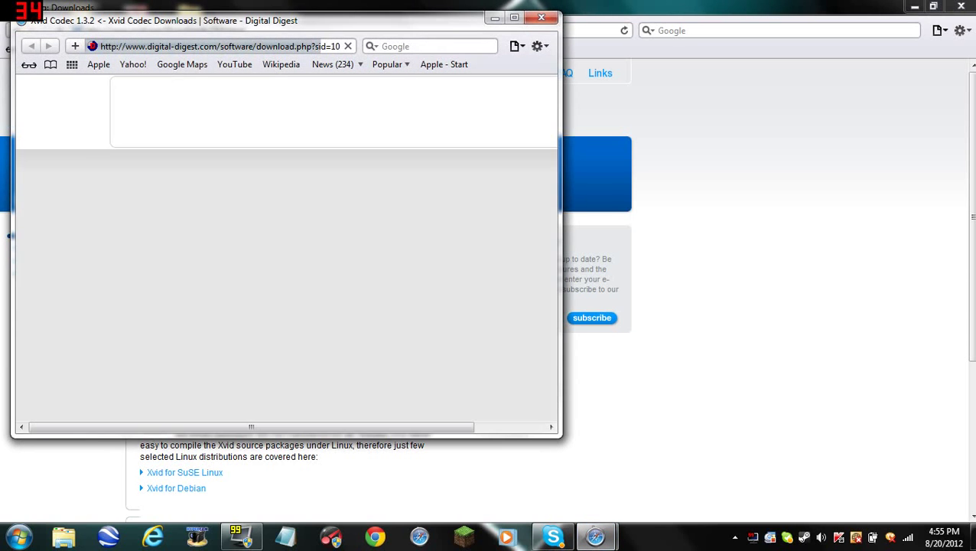
key("super+Up")
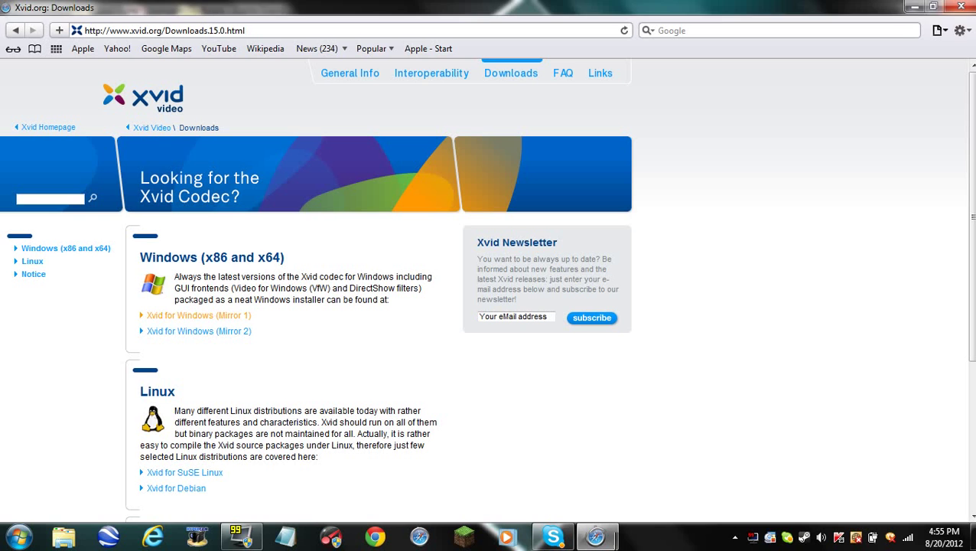
Close the browser, find VirtualDub.exe by searching 'virtual', and run it past the security warning.
left_click(961, 7)
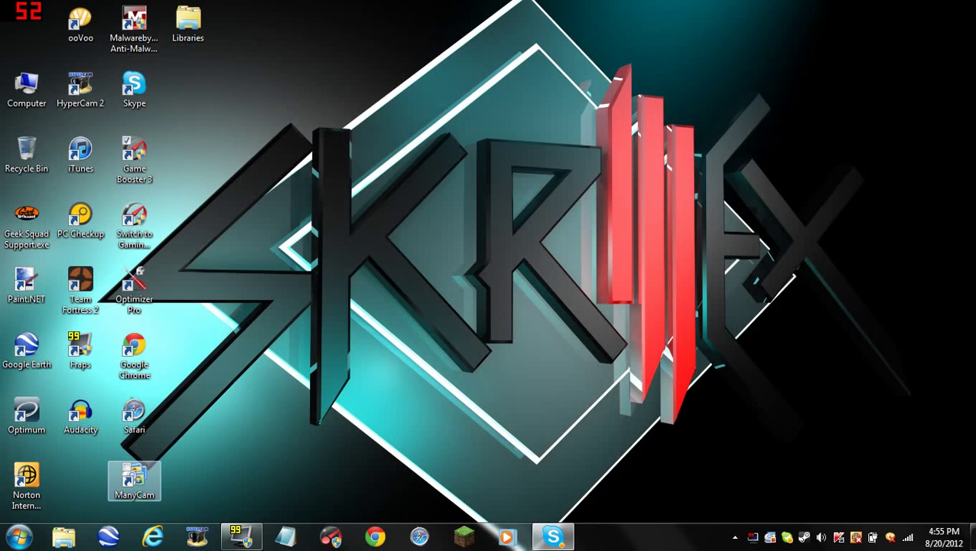
left_click(19, 536)
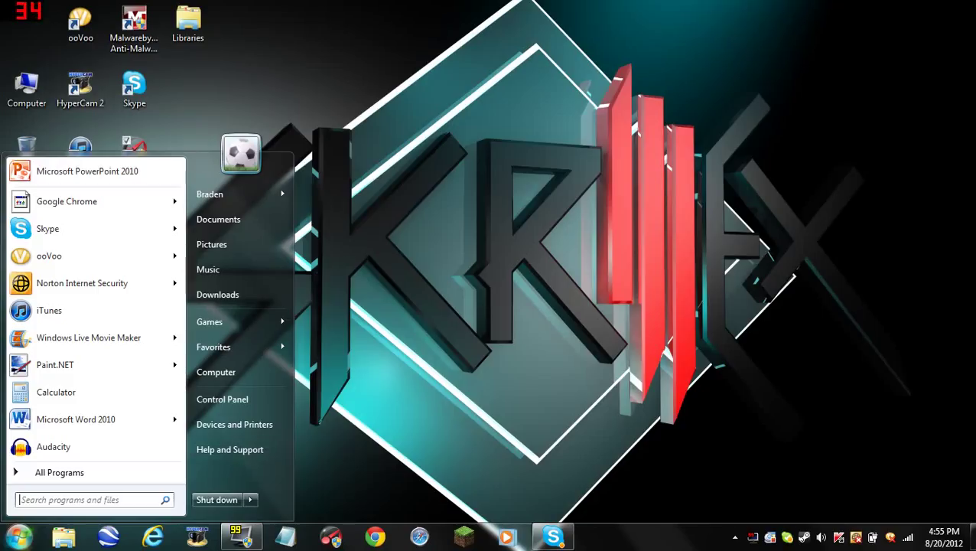
type("virtu")
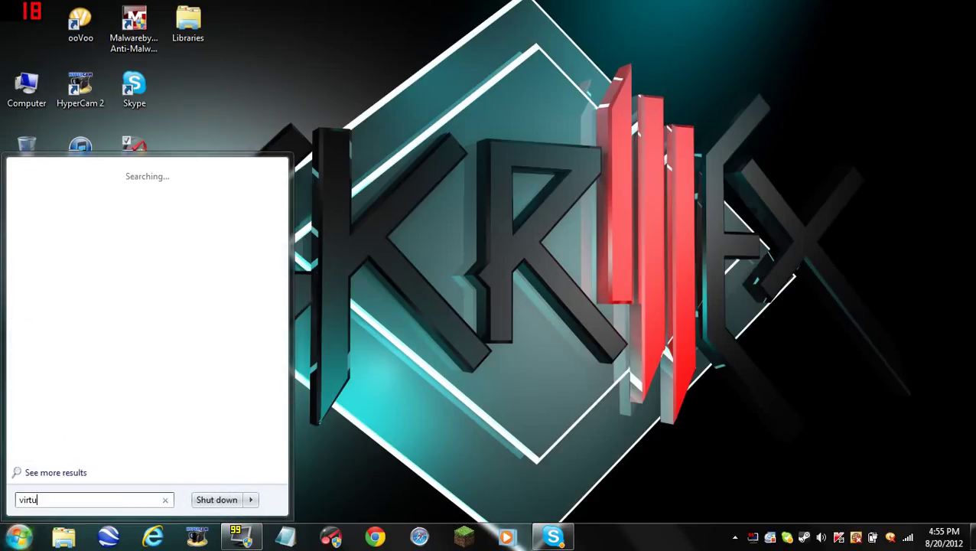
type("al")
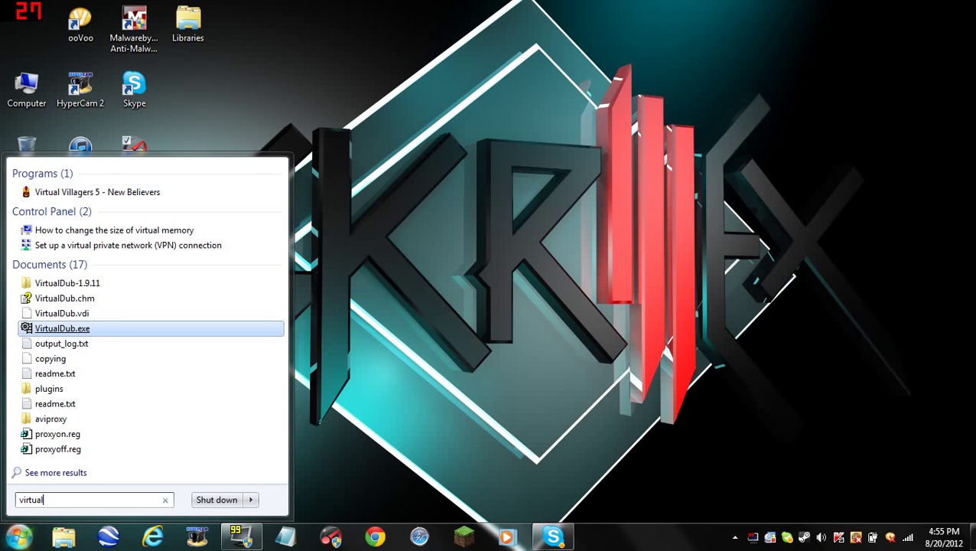
left_click(62, 327)
key("alt+r")
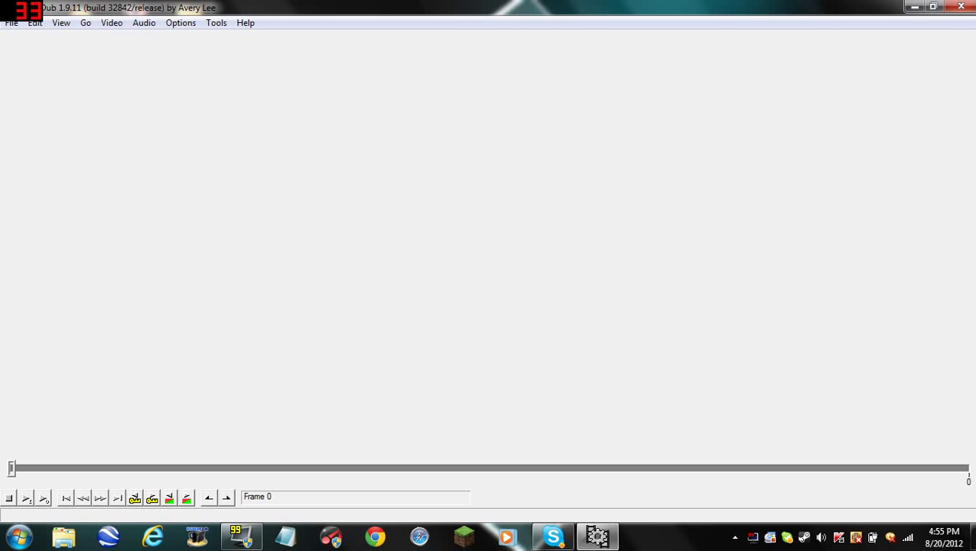
key("alt+v")
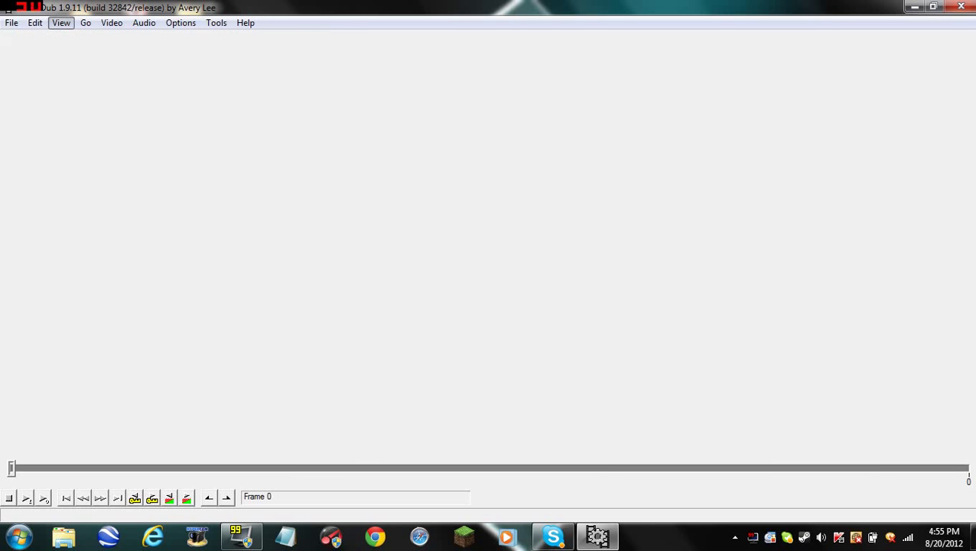
key("Left")
key("Left")
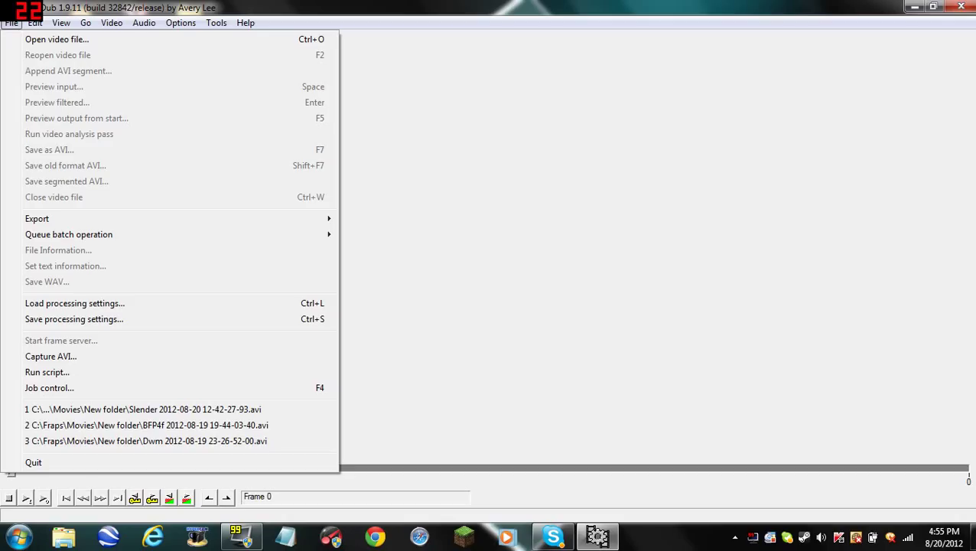
key("Down")
key("Return")
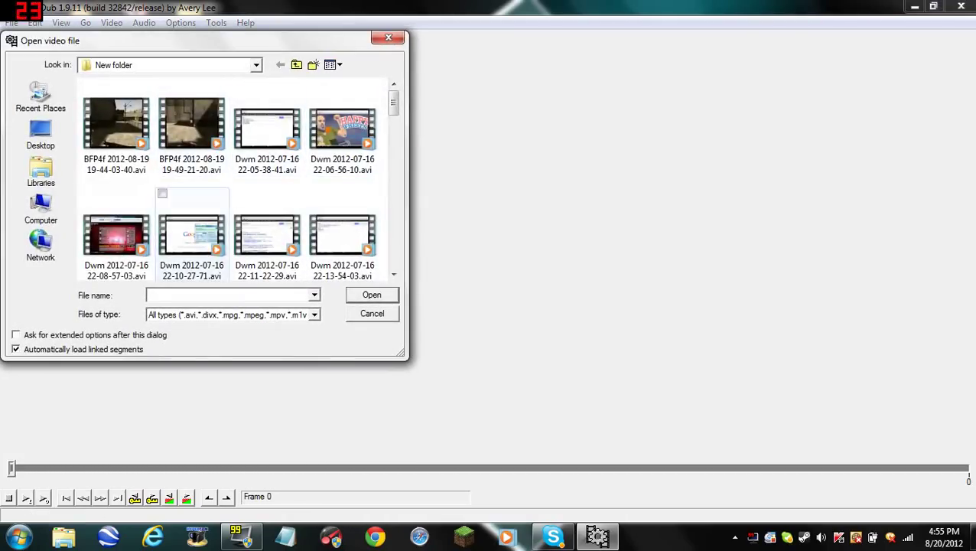
scroll(241, 187, "down", 1)
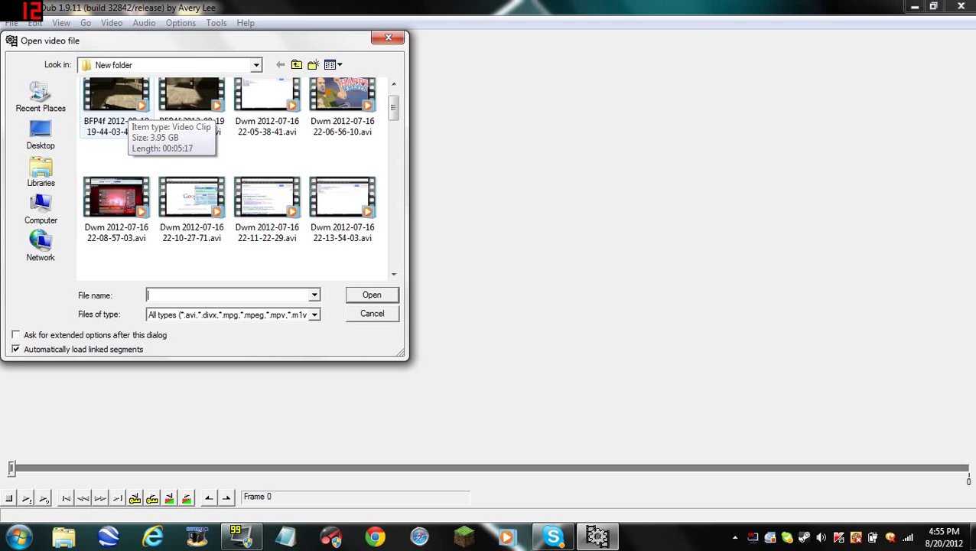
left_click(118, 103)
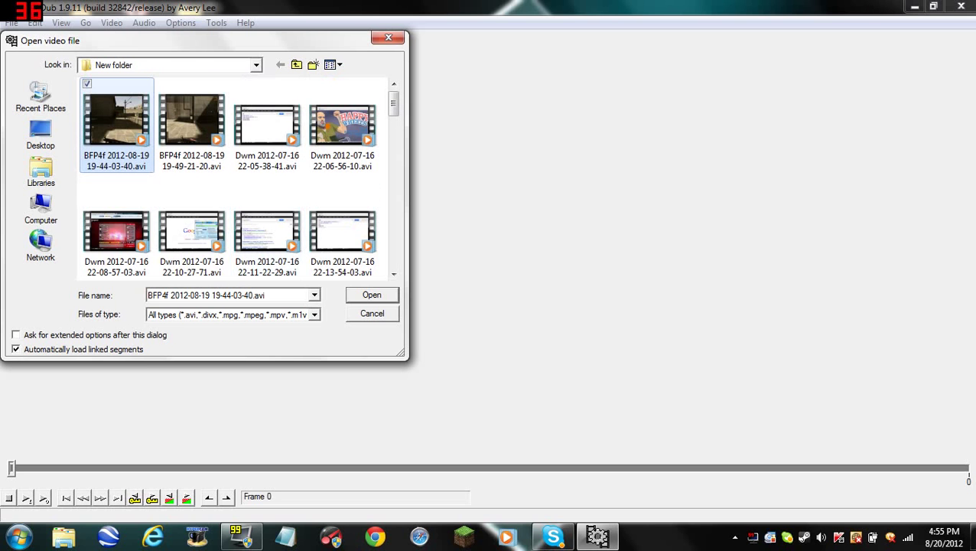
left_click(372, 294)
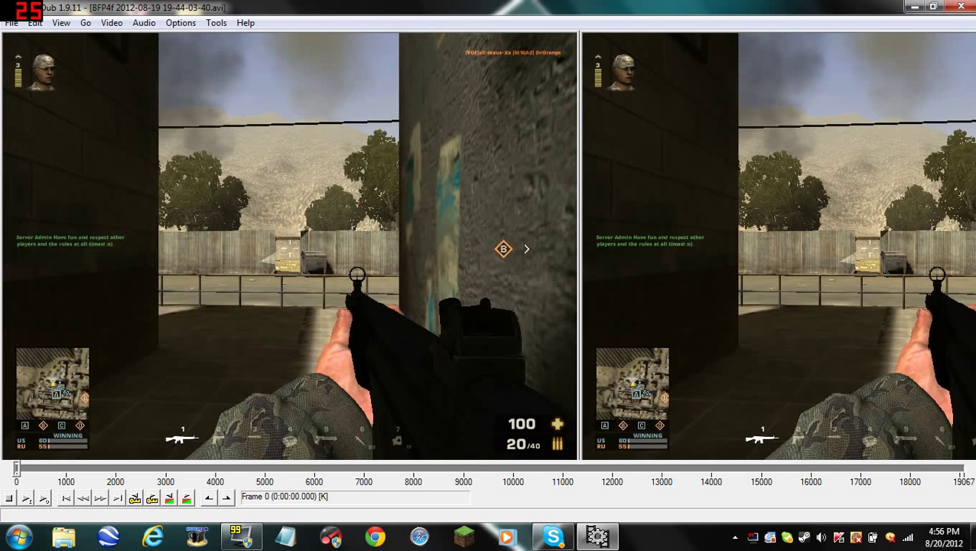
Choose Xvid MPEG-4 Codec as the video compression.
left_click(111, 22)
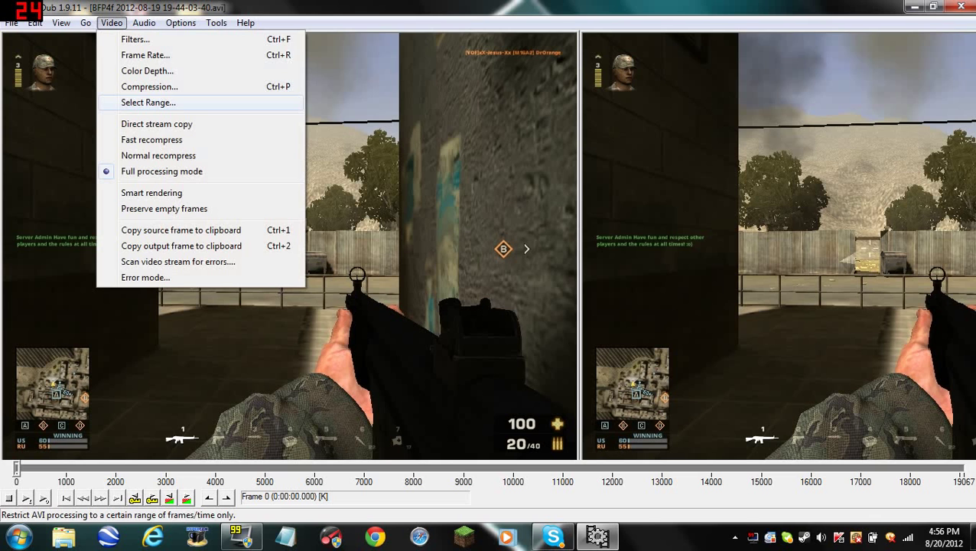
left_click(152, 85)
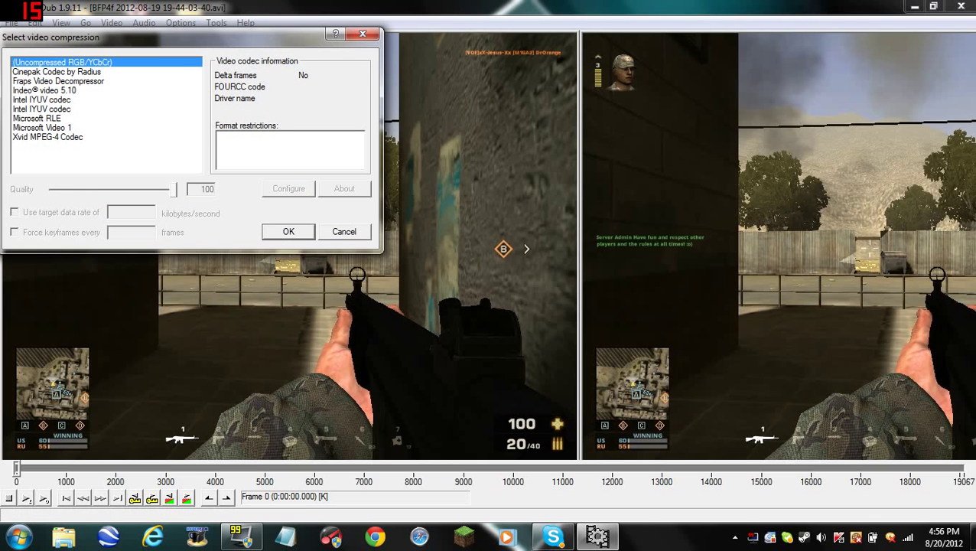
key("End")
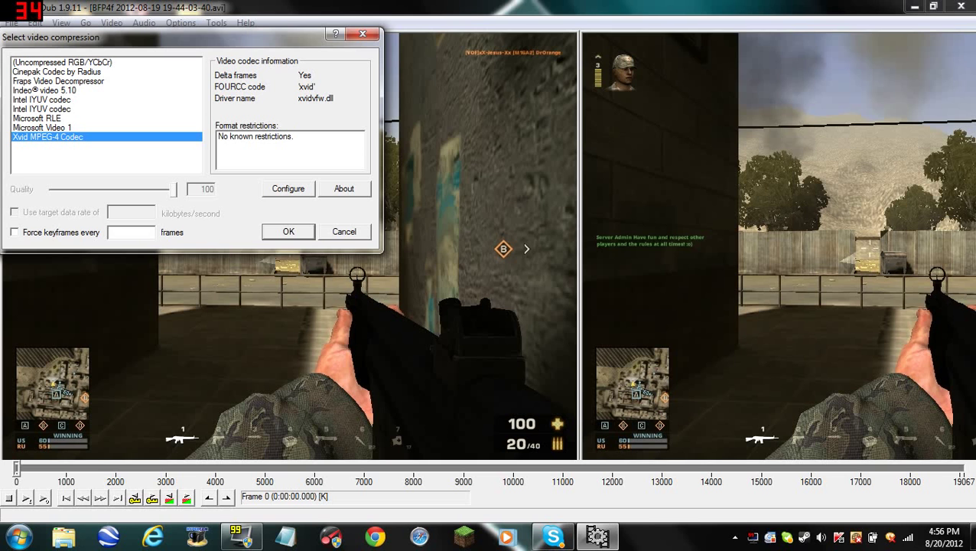
key("Return")
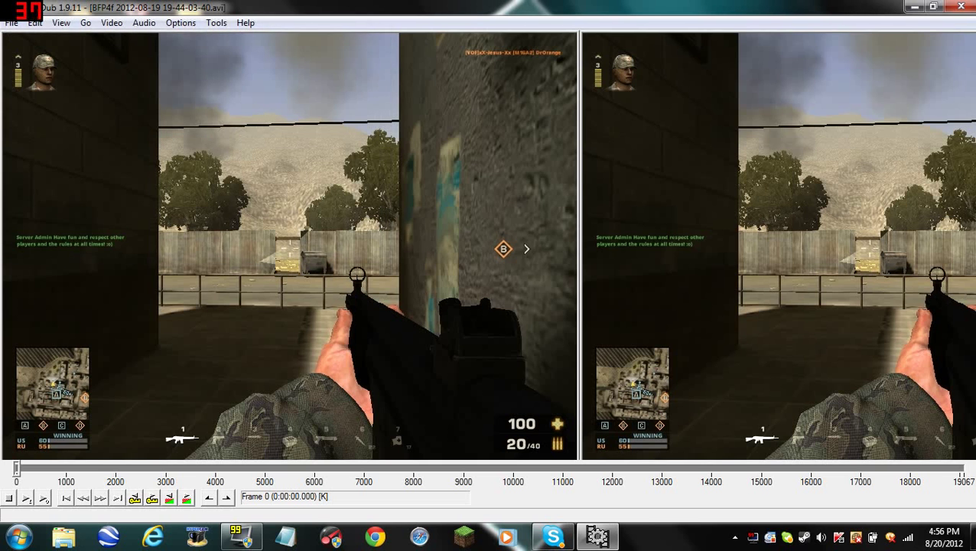
key("alt+f")
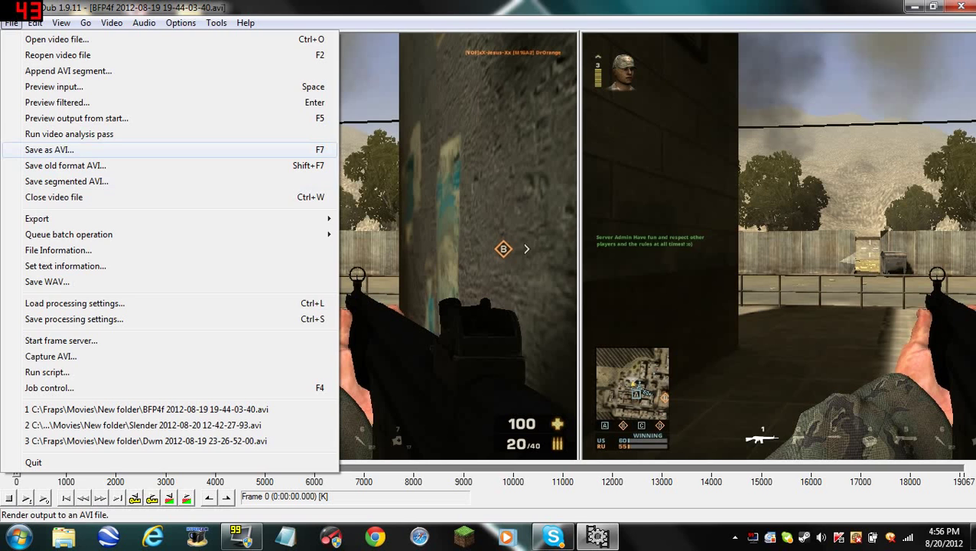
Save the video as AVI named 'dfsfsdfd', then abort the dub and quit VirtualDub.
key("Return")
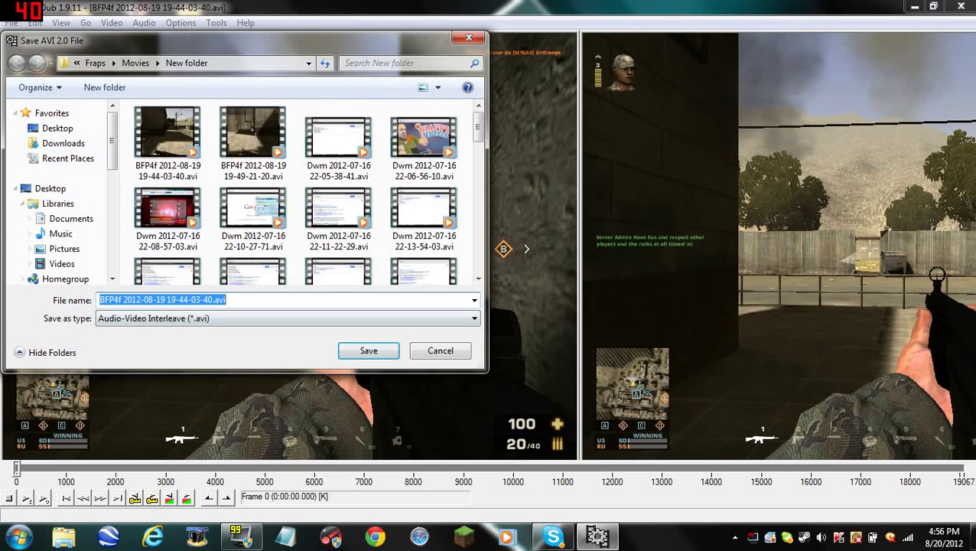
key("BackSpace")
type("d")
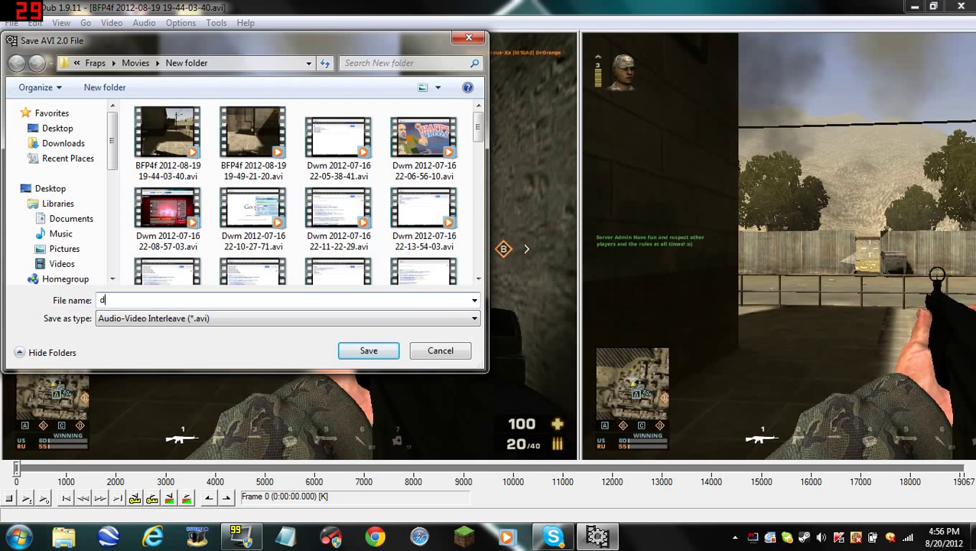
type("fsfsdfd")
key("Return")
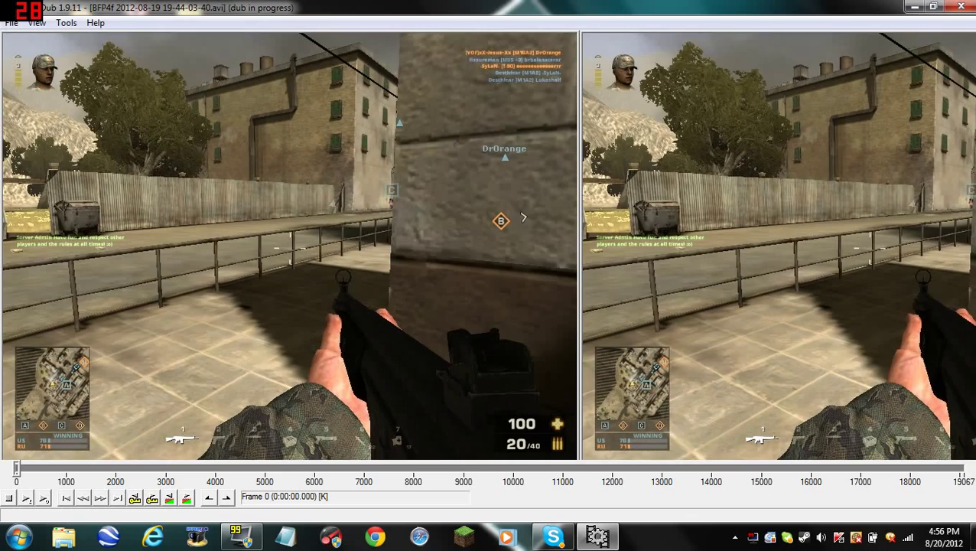
left_click(961, 7)
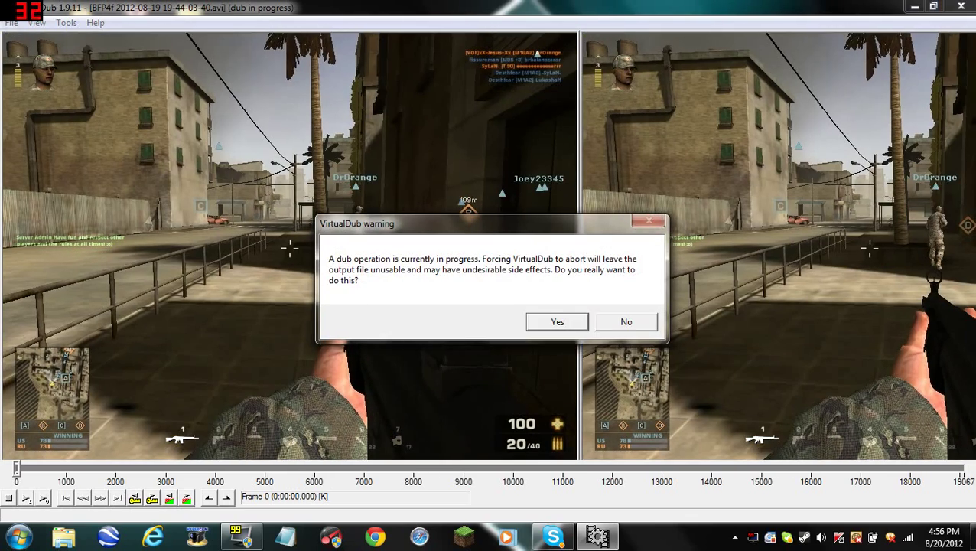
key("Return")
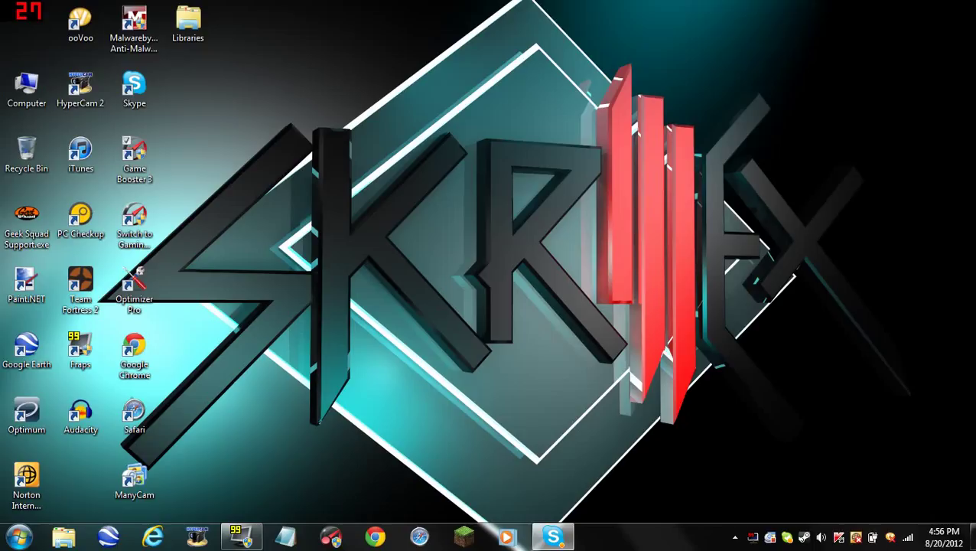